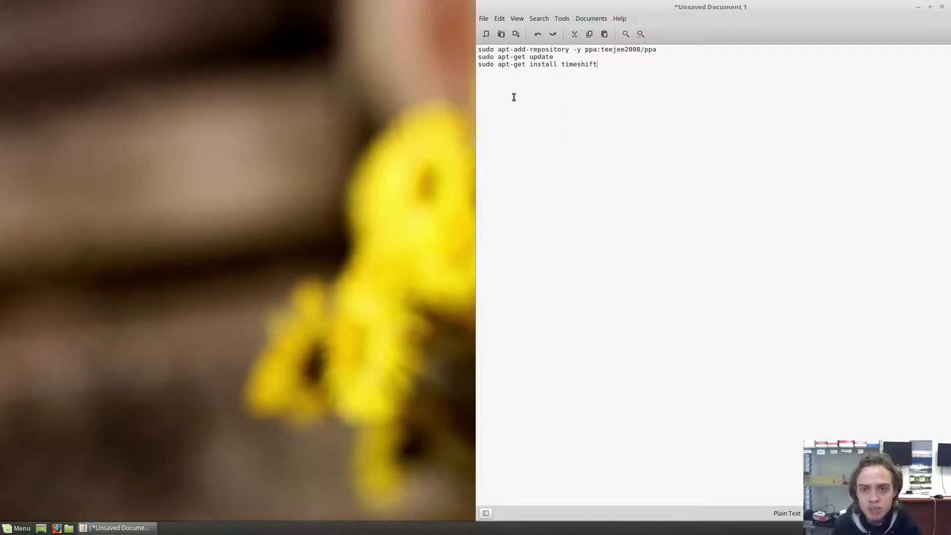
left_click(33, 523)
type("mint")
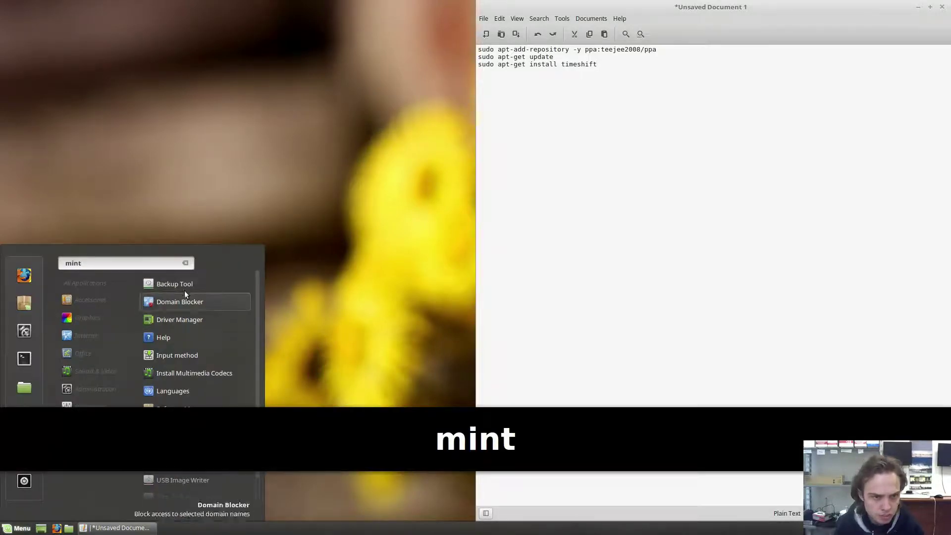
left_click(189, 280)
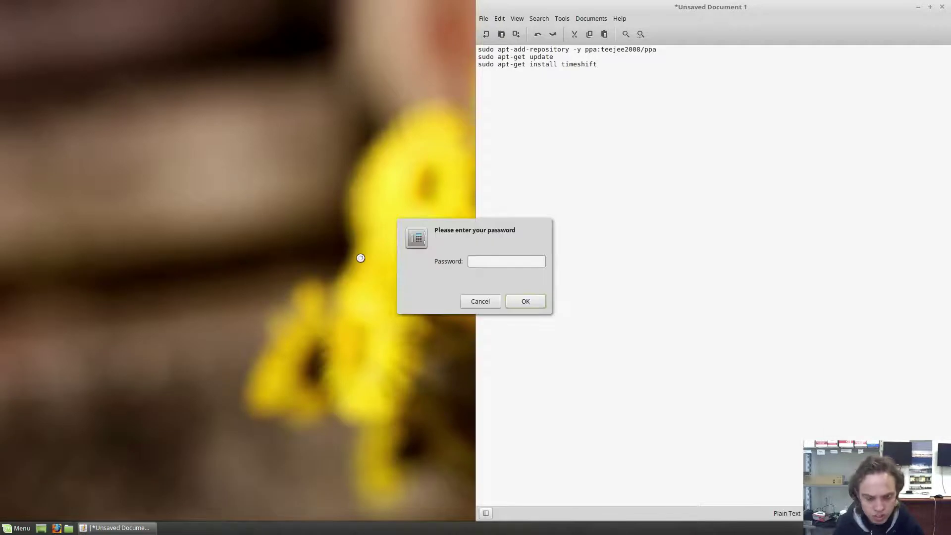
type("ubuntu")
key("Return")
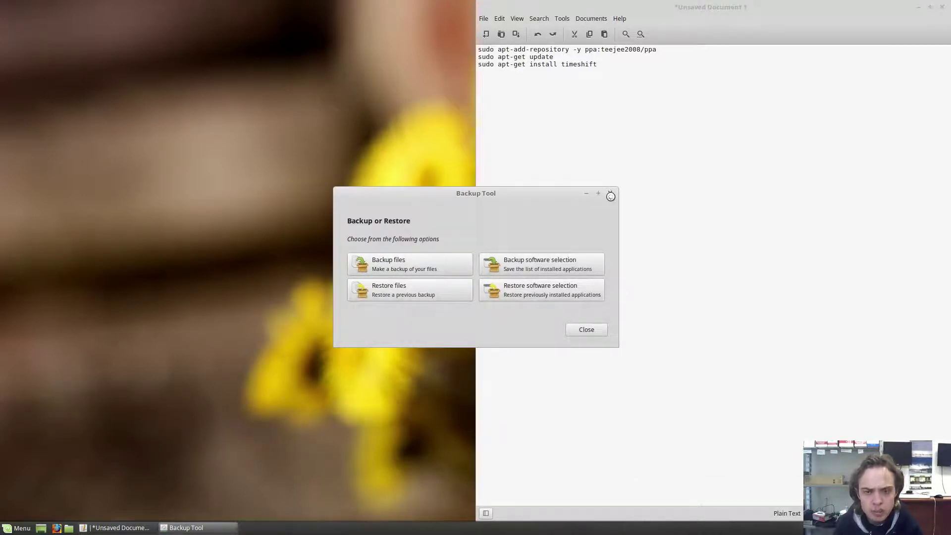
left_click(609, 194)
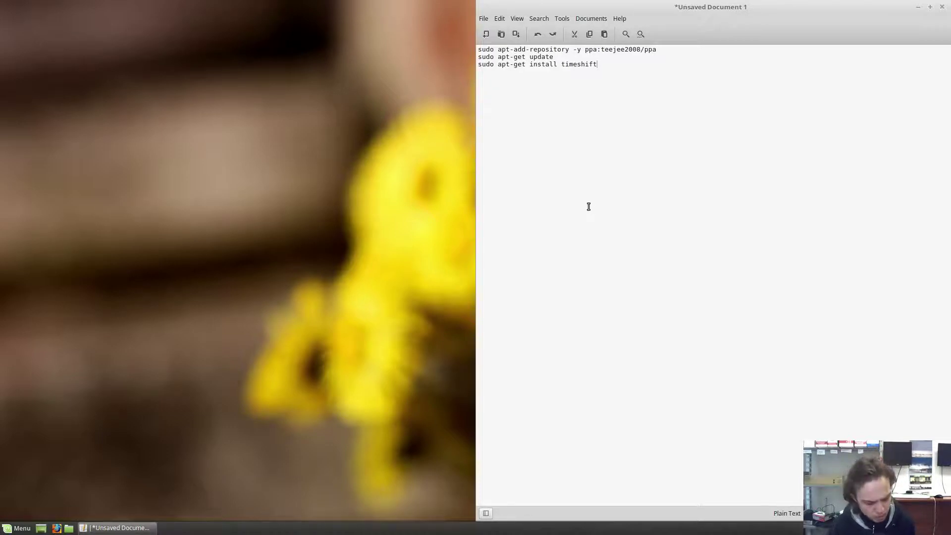
- Open a terminal on the left half of the screen and copy the add-repository line from Xed
key("ctrl+alt+t")
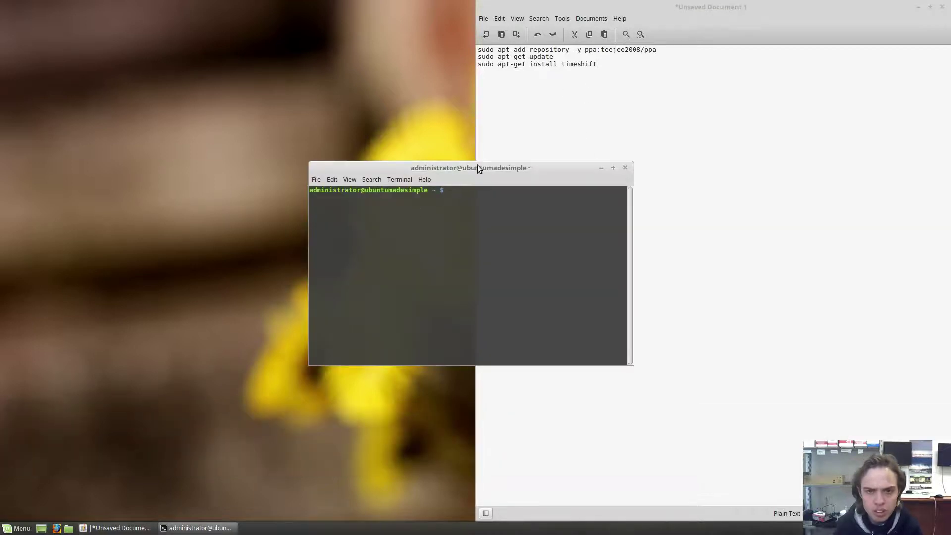
left_click_drag(478, 168, 0, 155)
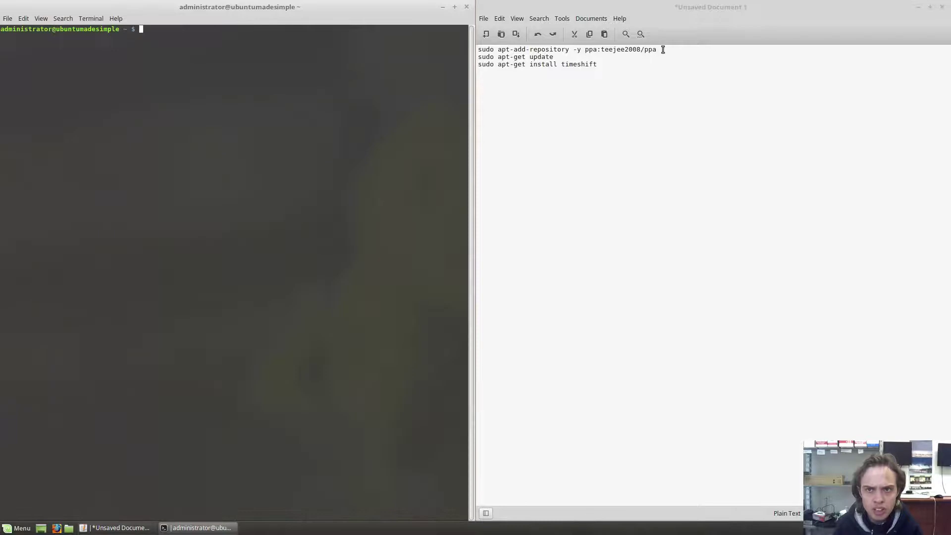
left_click_drag(663, 50, 474, 49)
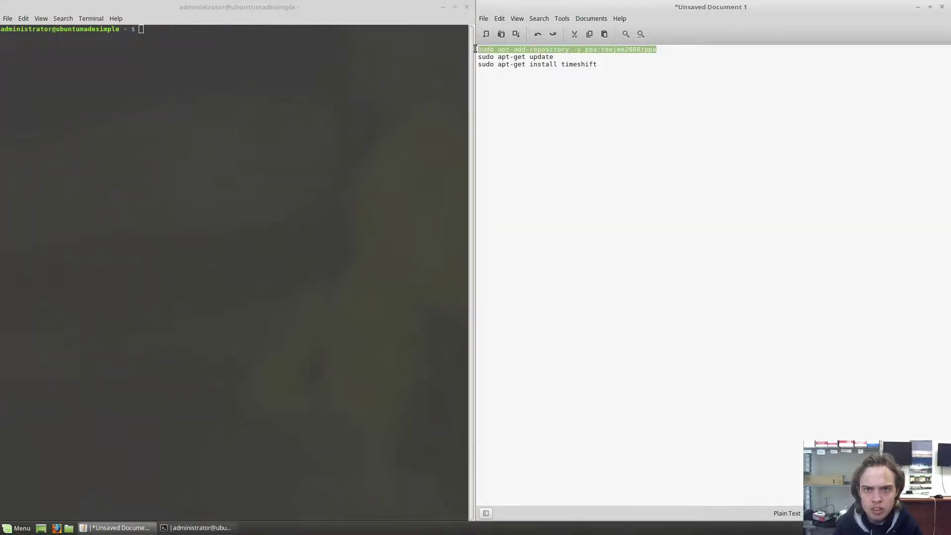
right_click(492, 51)
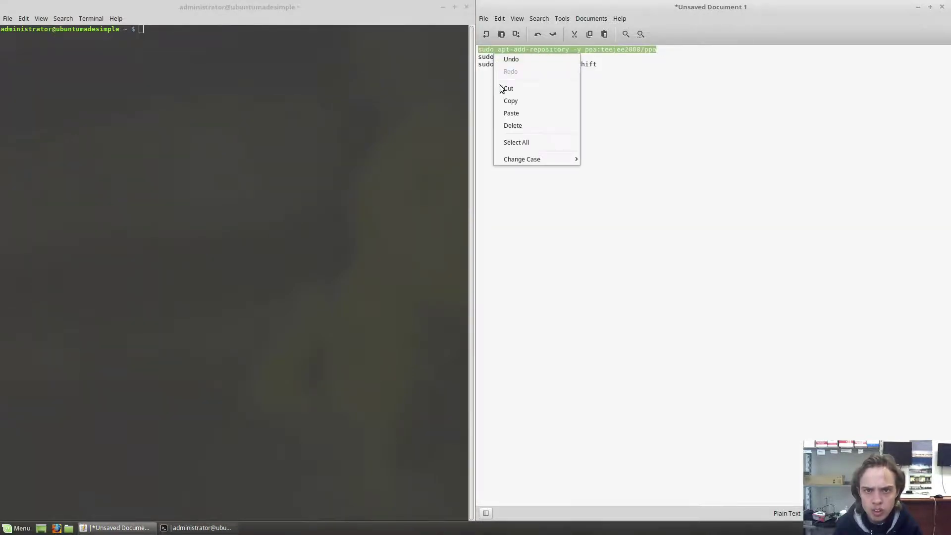
left_click(508, 101)
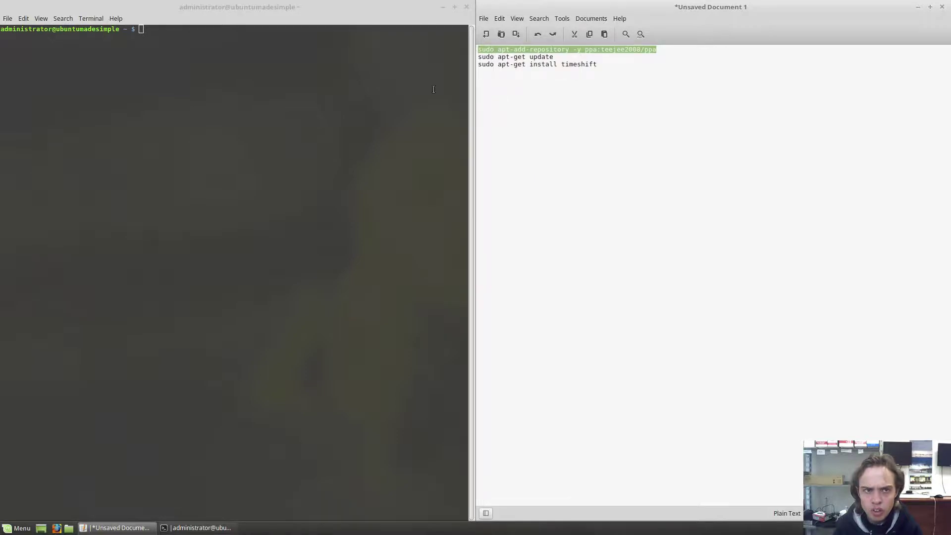
- Run sudo apt-add-repository -y ppa:teejee2008/ppa in the terminal and enter the sudo password
left_click(203, 33)
right_click(203, 32)
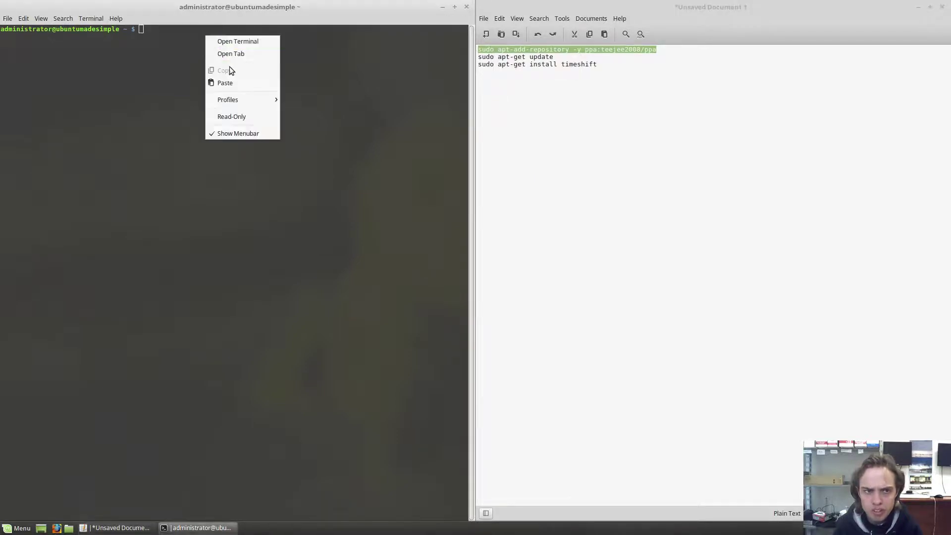
left_click(237, 83)
key("Return")
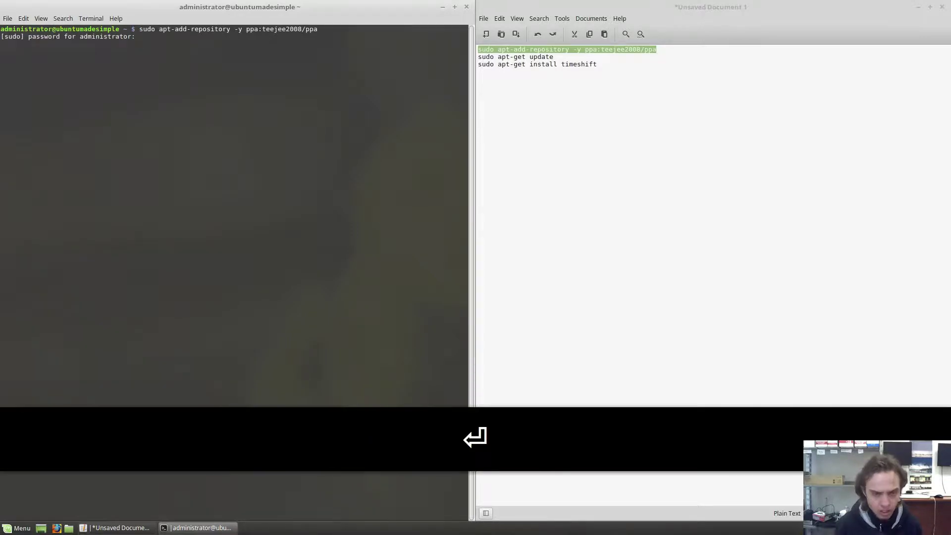
type("ubu")
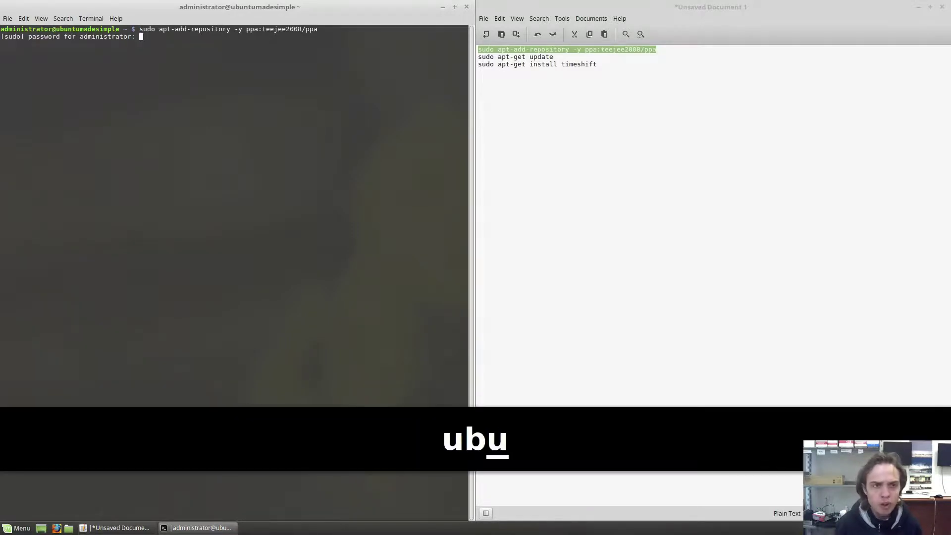
type("ntu")
key("Return")
key("Return")
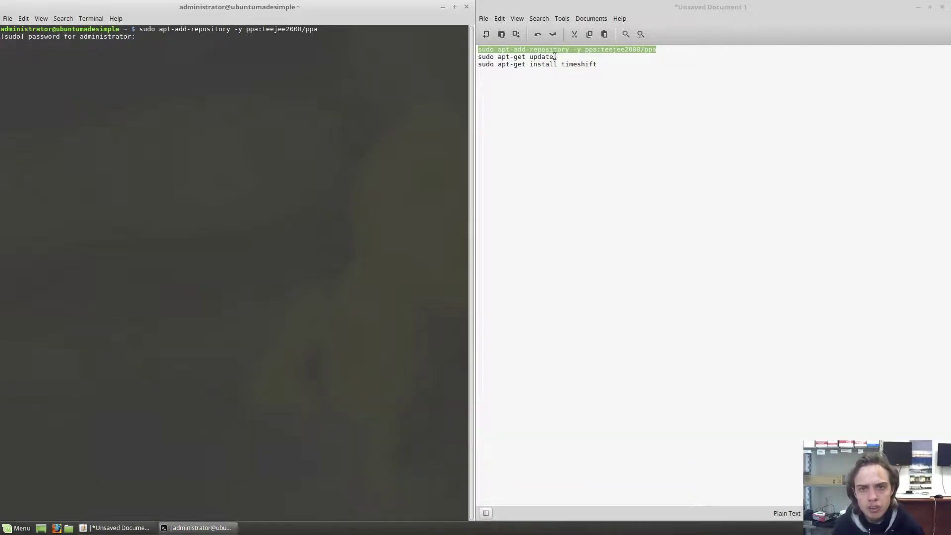
- Copy the sudo apt-get update line from Xed and run it in the terminal
left_click_drag(553, 57, 464, 57)
right_click(503, 63)
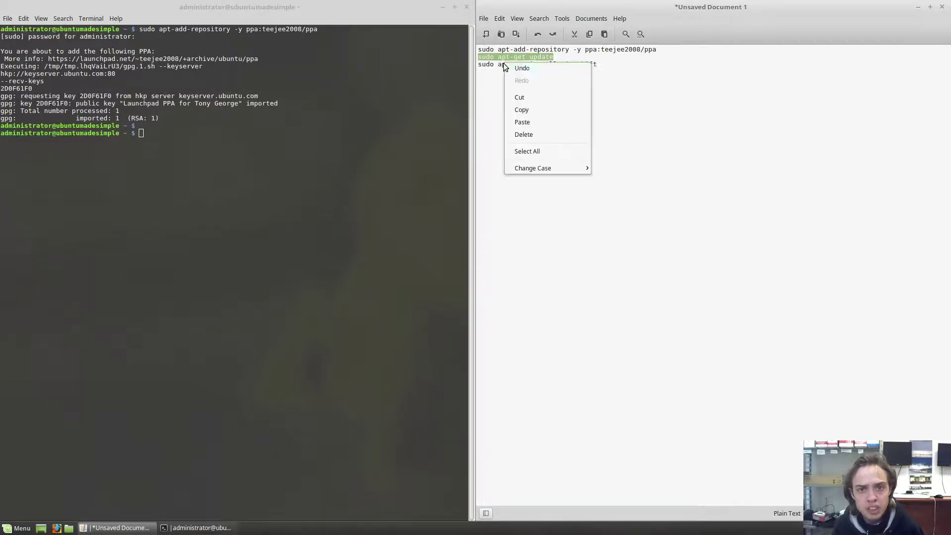
left_click(517, 110)
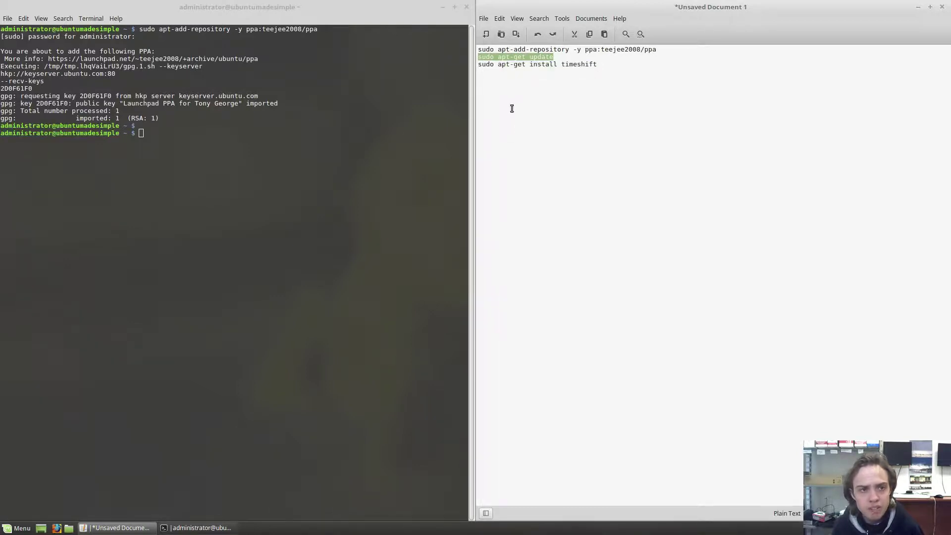
left_click(142, 134)
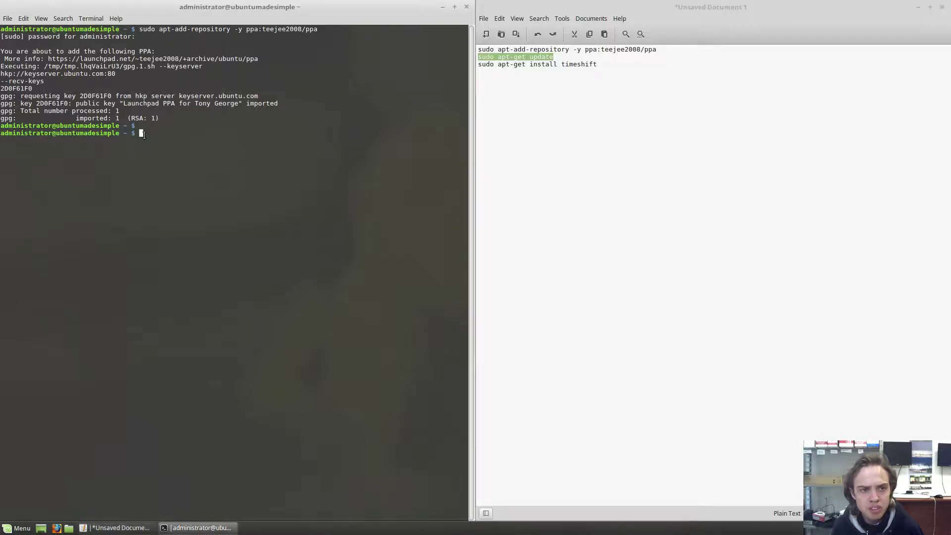
right_click(144, 135)
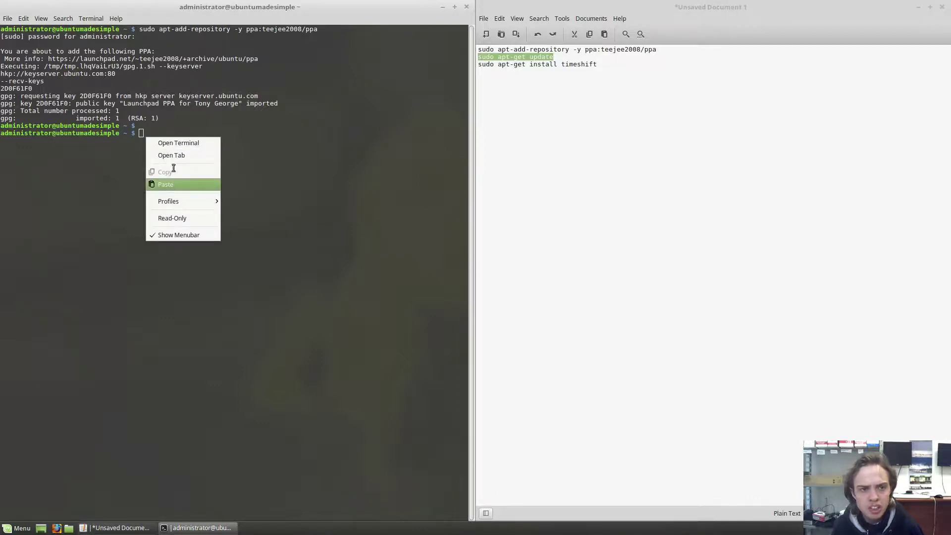
left_click(172, 186)
key("Return")
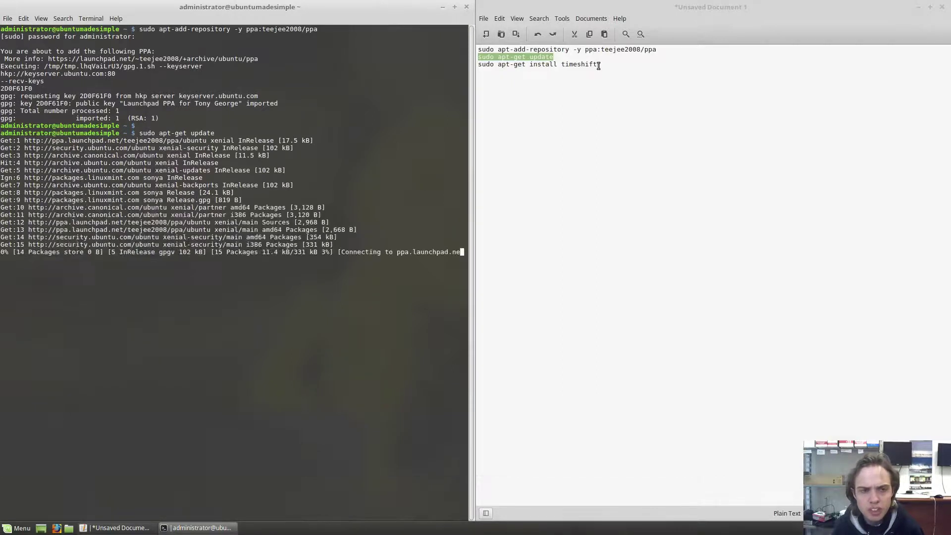
- Copy the sudo apt-get install timeshift line and paste it at the terminal prompt
triple_click(505, 63)
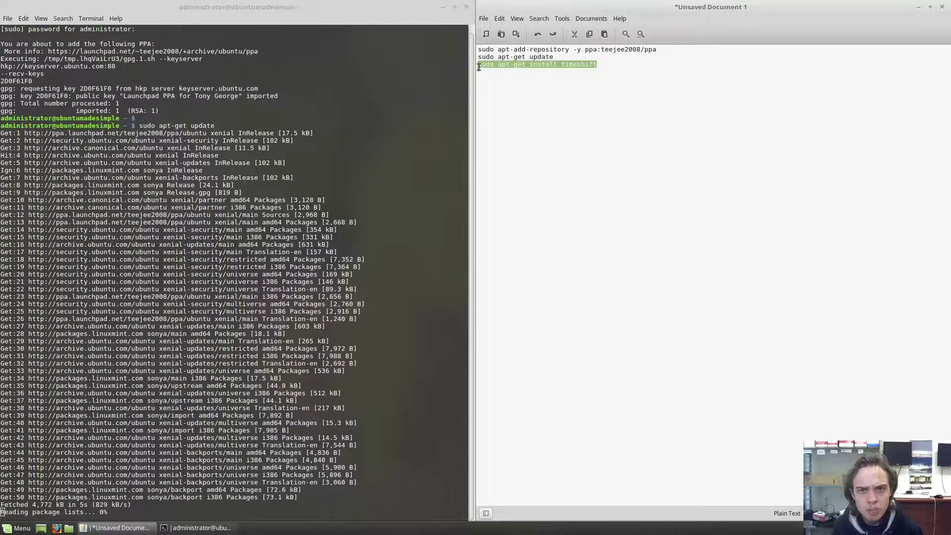
right_click(492, 66)
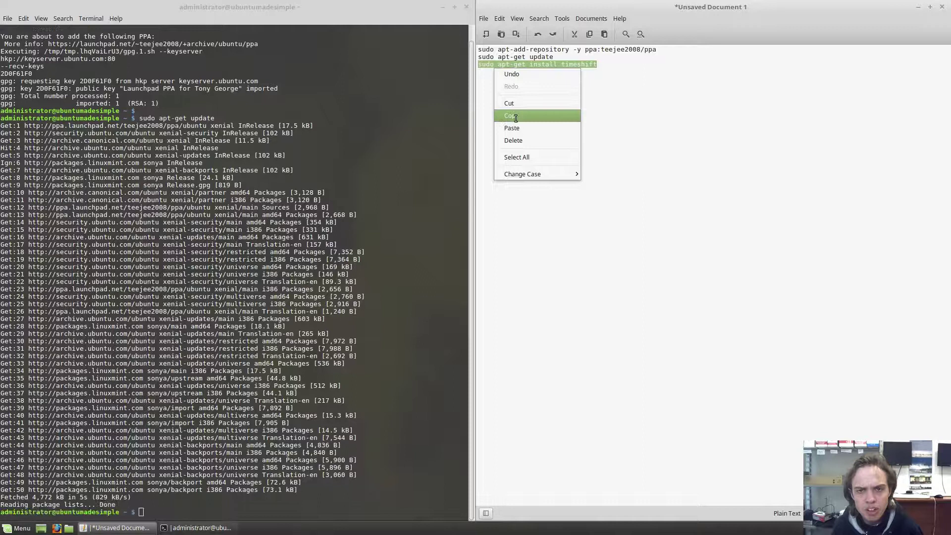
left_click(515, 117)
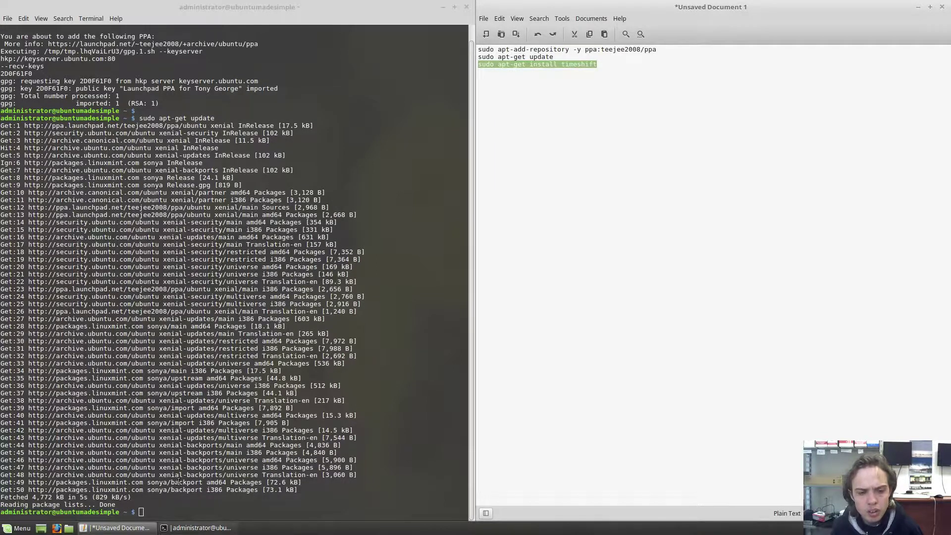
left_click(145, 510)
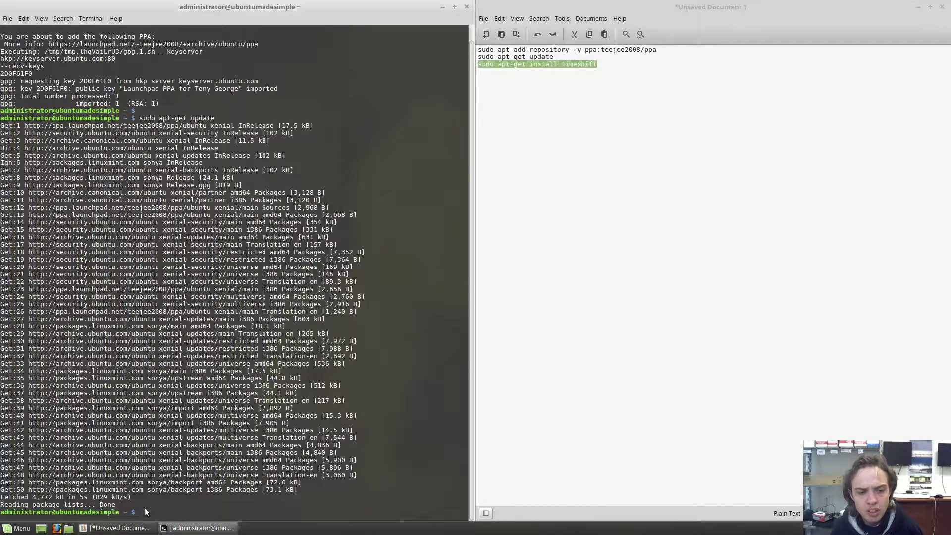
right_click(145, 508)
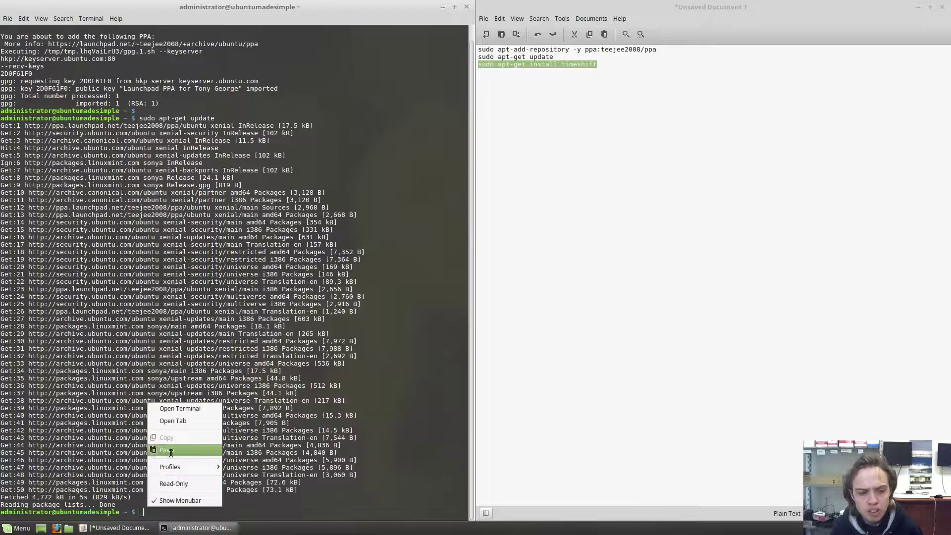
left_click(169, 452)
- Run sudo apt-get install timeshift and close the terminal once the install finishes
key("Return")
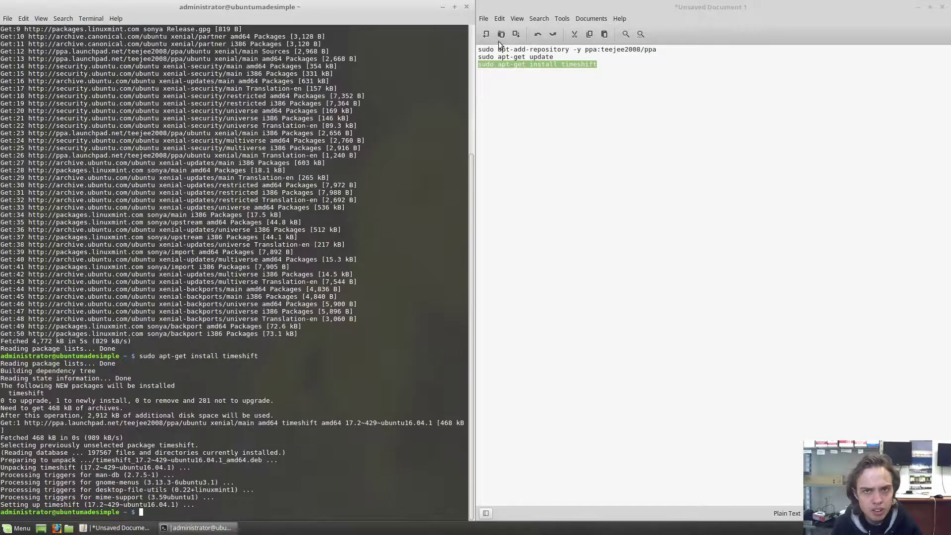
left_click(467, 7)
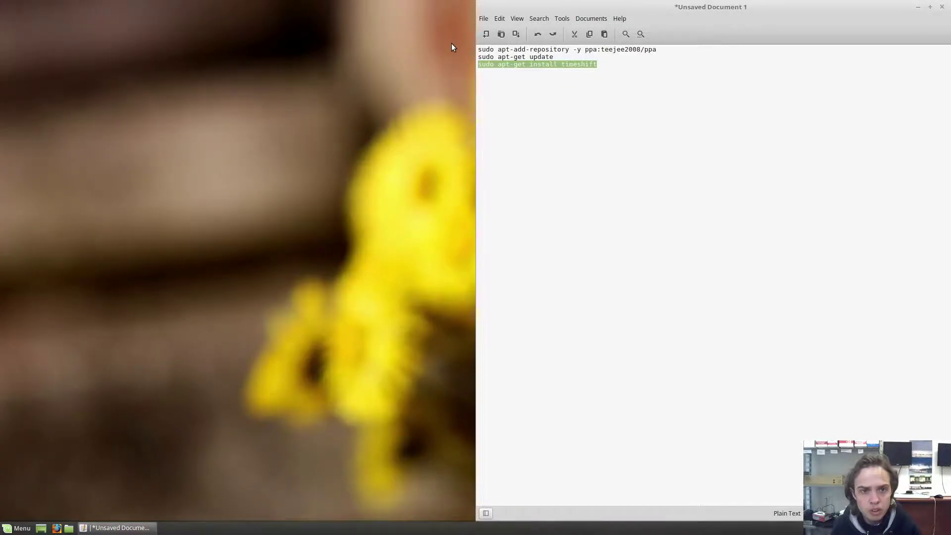
- Launch Timeshift from the Menu search 'tim' and authorise it with the administrator password
left_click(19, 527)
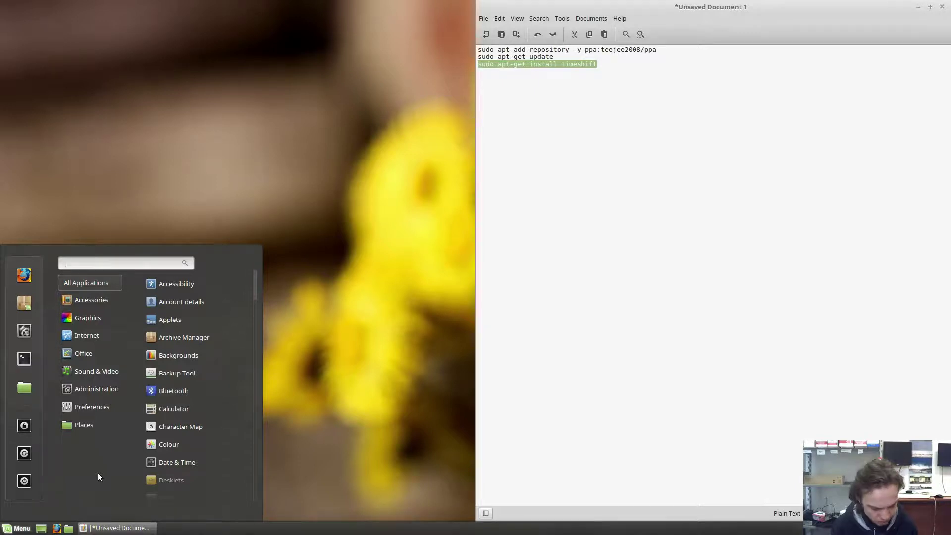
type("tim")
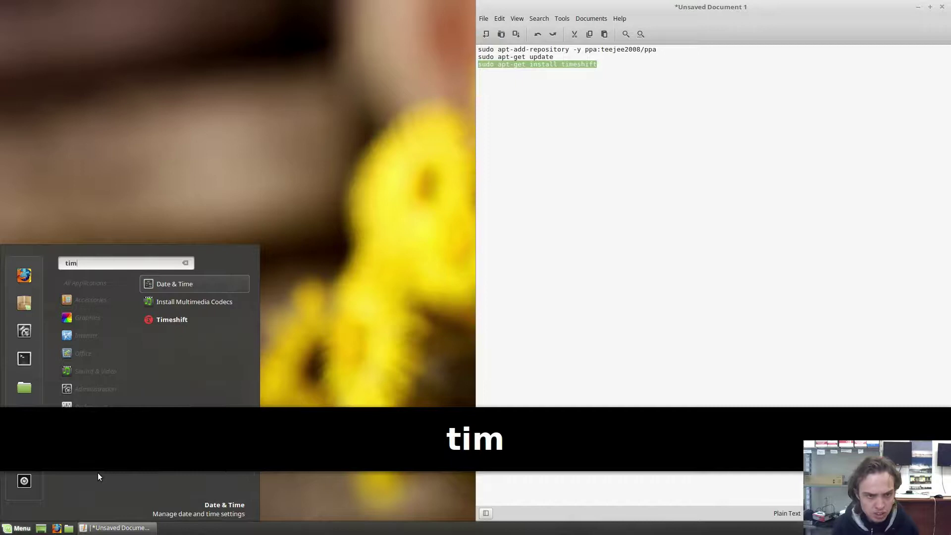
left_click(179, 319)
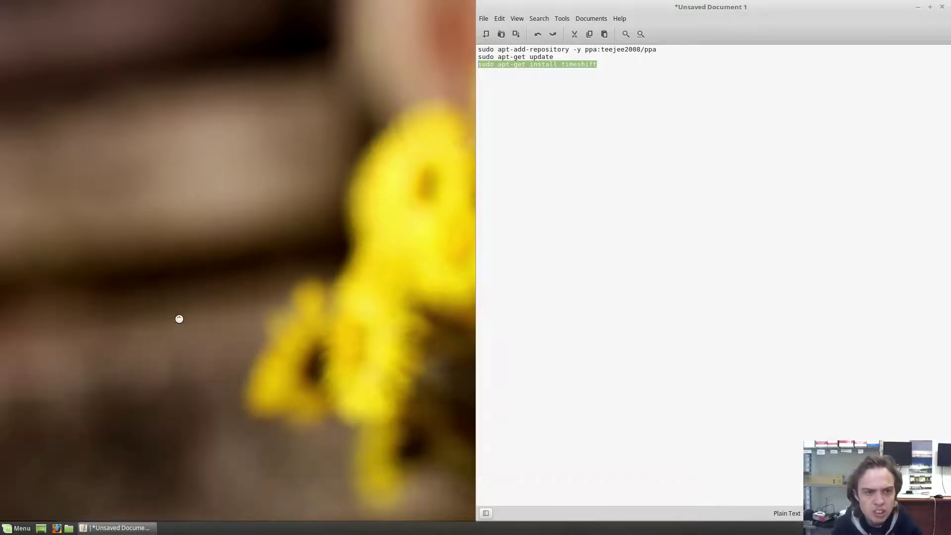
type("ubuntu")
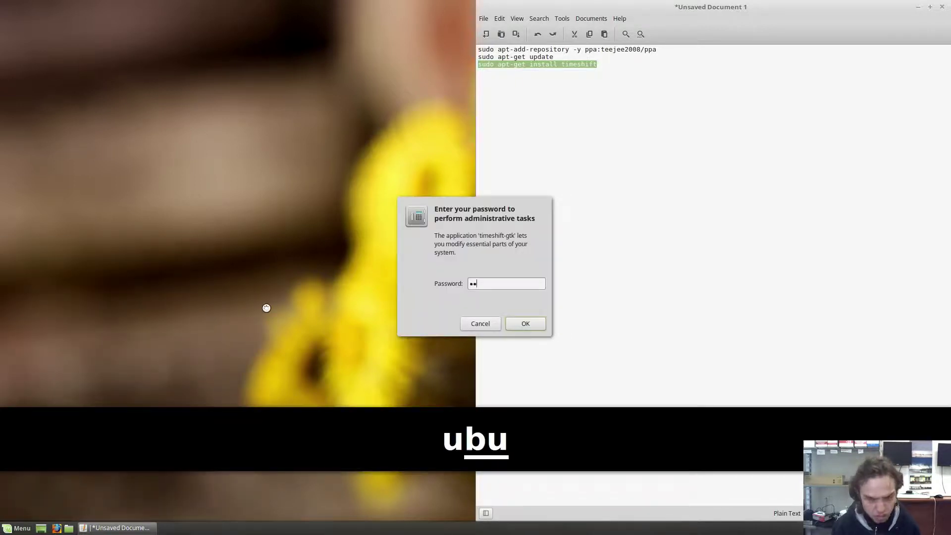
key("Return")
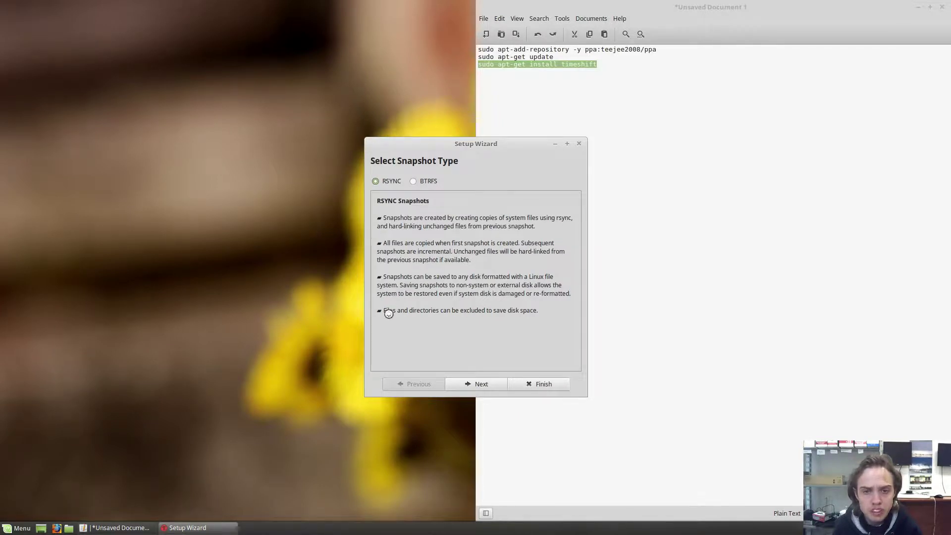
- Keep RSYNC as the snapshot type and pick the VBOX HARDDISK ATA disk as the location
left_click(494, 388)
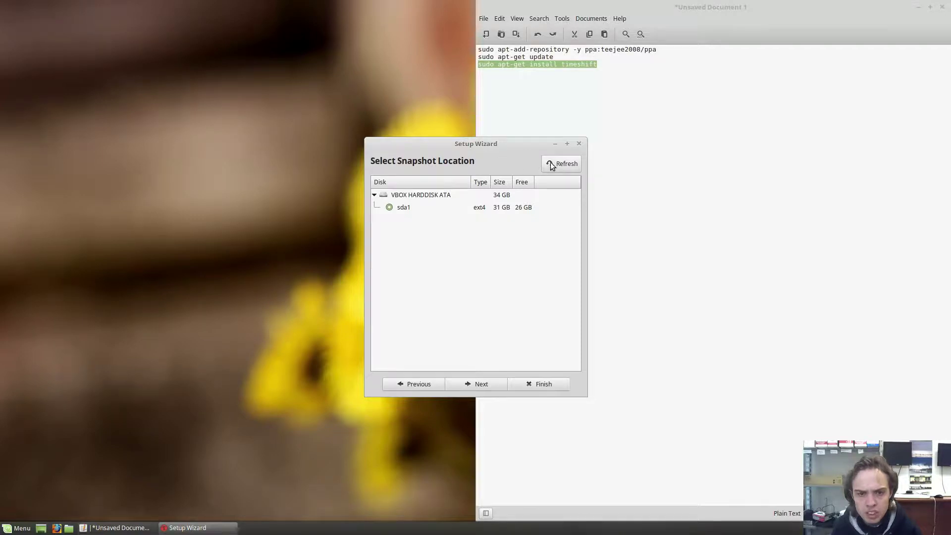
left_click(374, 194)
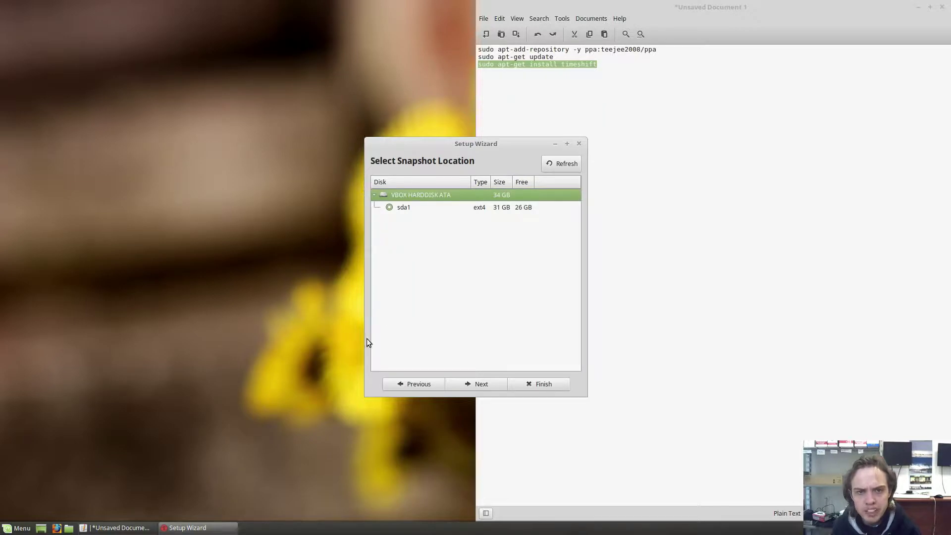
- Confirm the disk and accept Daily and Boot snapshot levels keeping 5 each
left_click(481, 384)
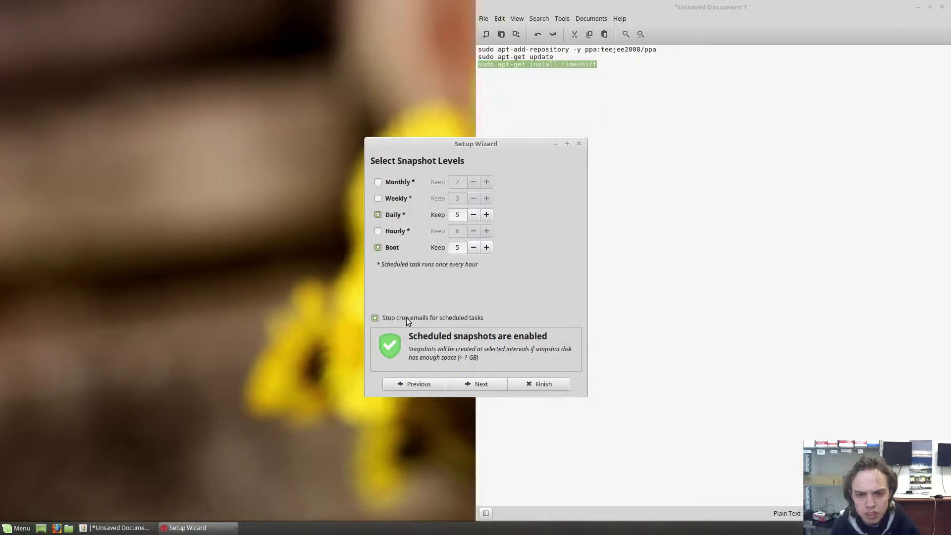
left_click(472, 384)
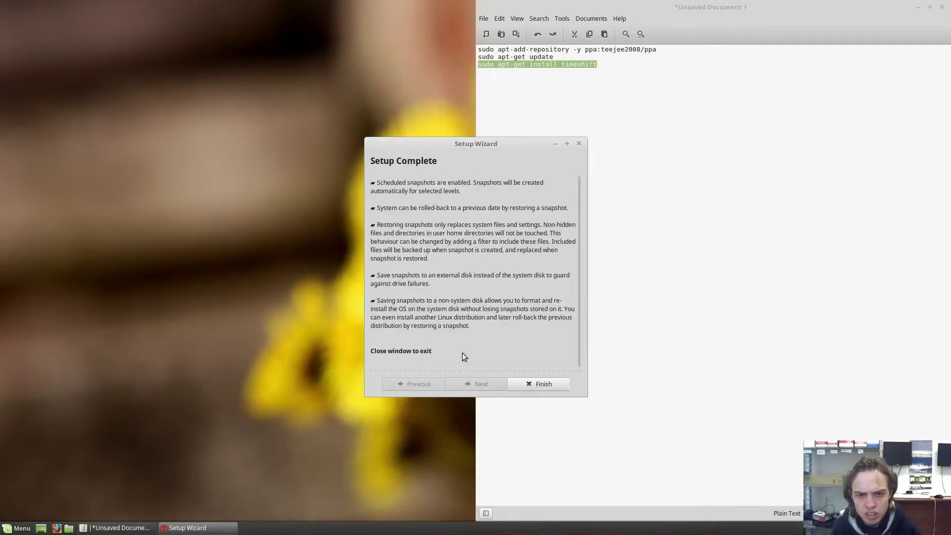
- Finish the Setup Wizard to open the Timeshift main window showing 0 snapshots
left_click(529, 384)
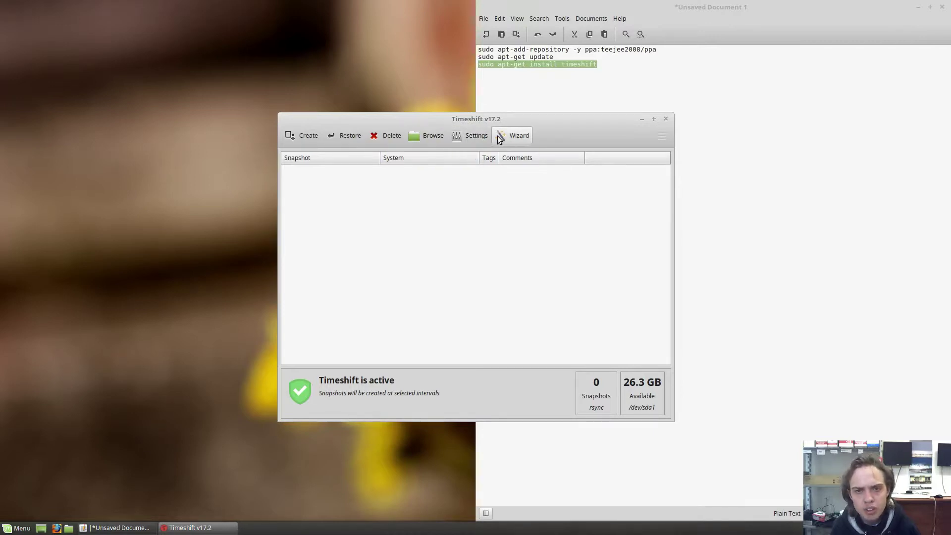
left_click(476, 135)
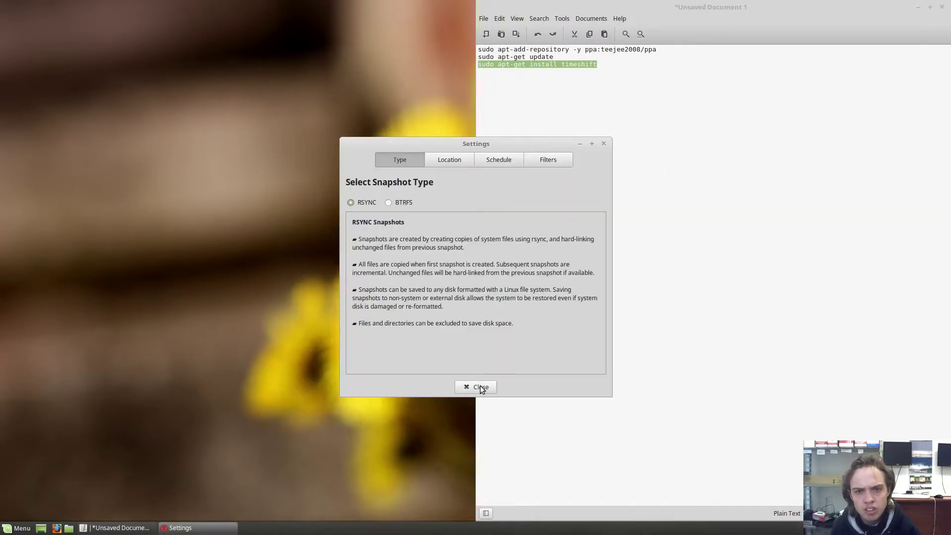
left_click(478, 388)
left_click(512, 138)
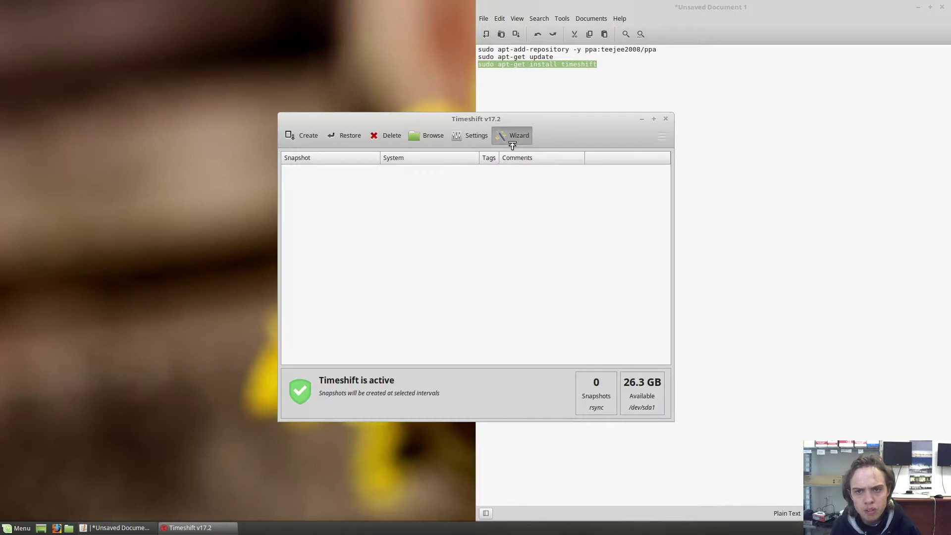
left_click(579, 144)
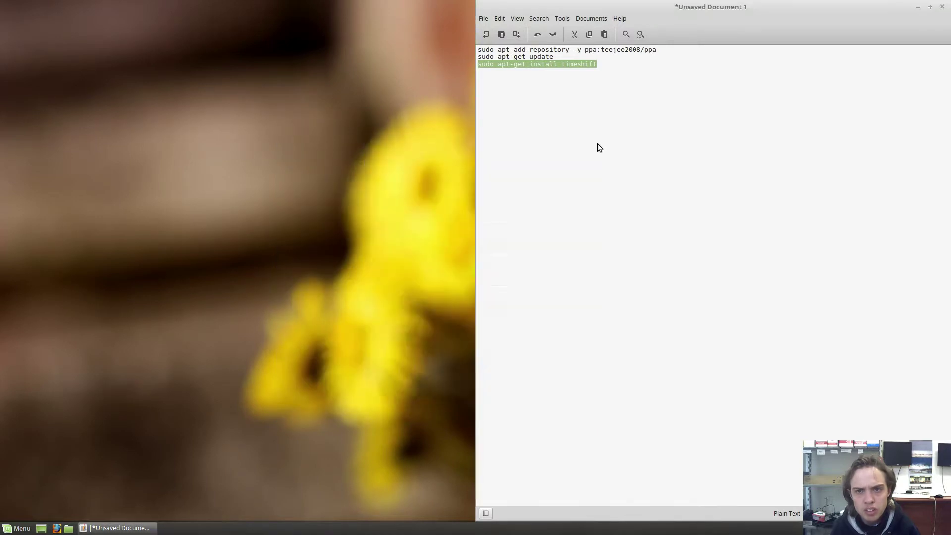
left_click(661, 138)
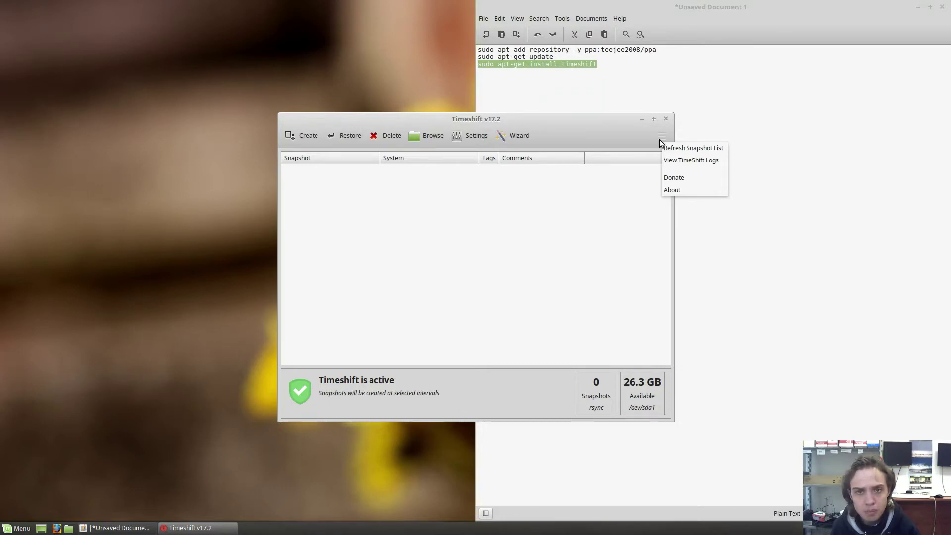
left_click(661, 135)
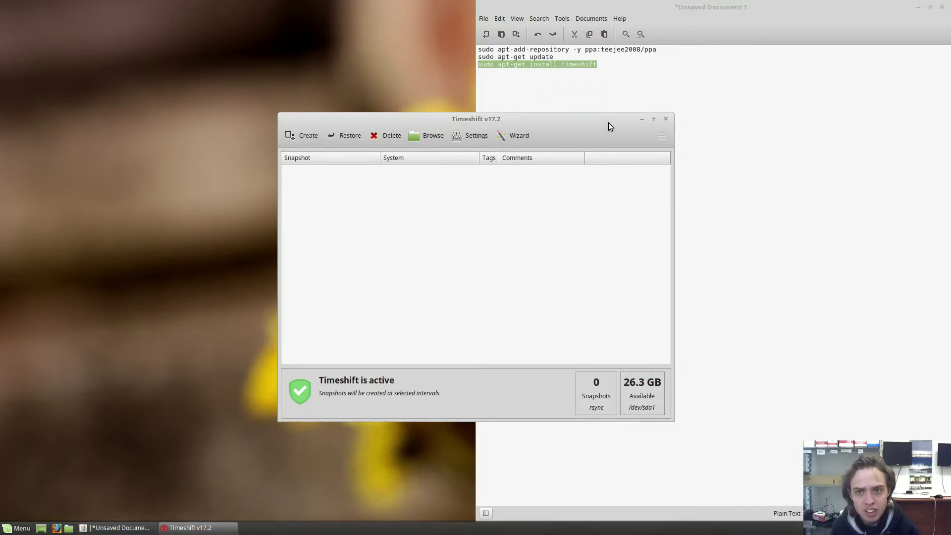